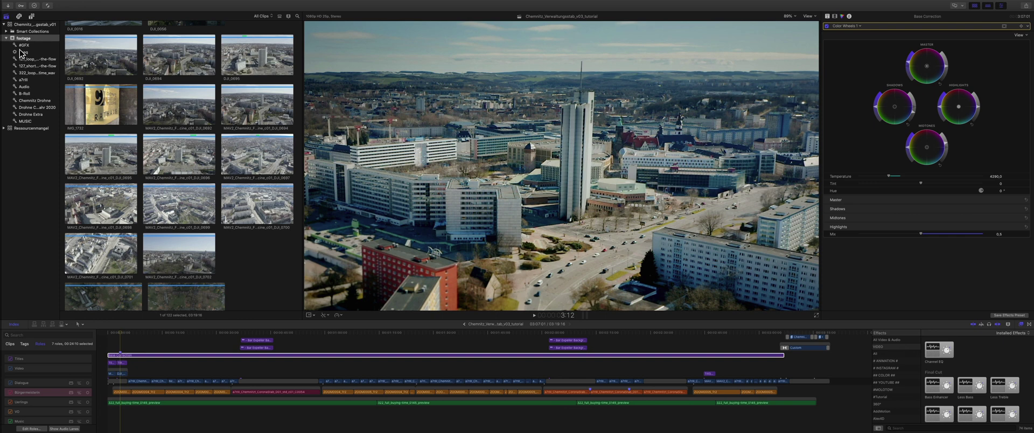
List the #seq collection's five projects and one clip in the browser
mouse_move(55, 2)
click(24, 52)
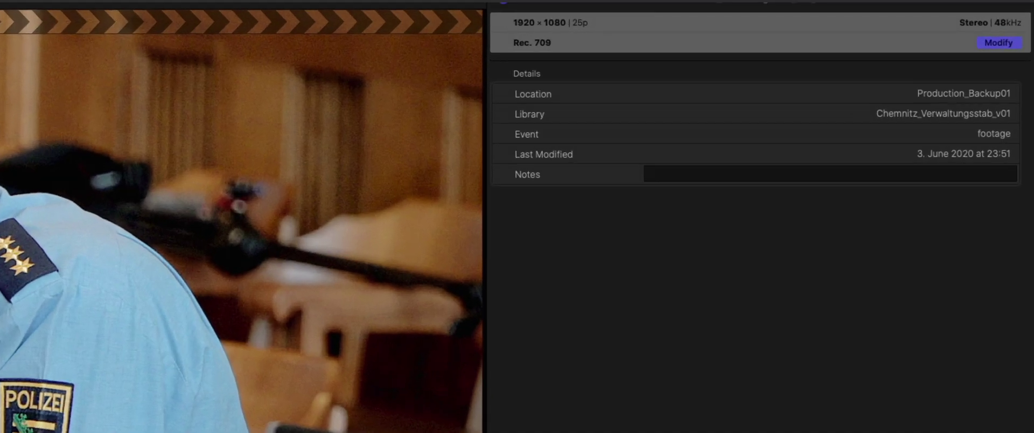
click(999, 43)
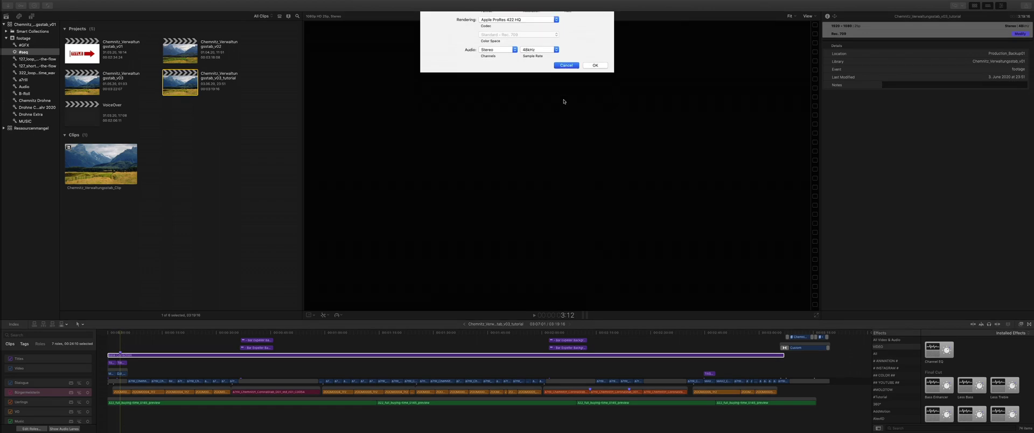
click(596, 124)
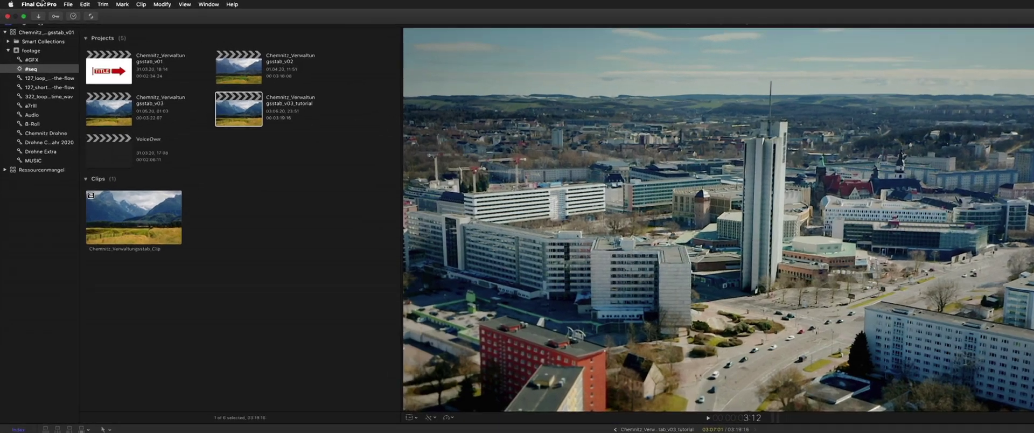
click(42, 2)
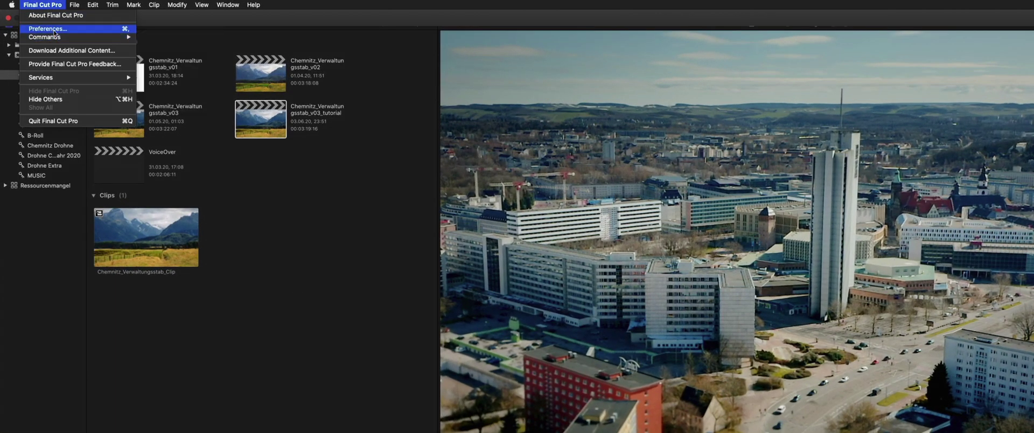
click(54, 30)
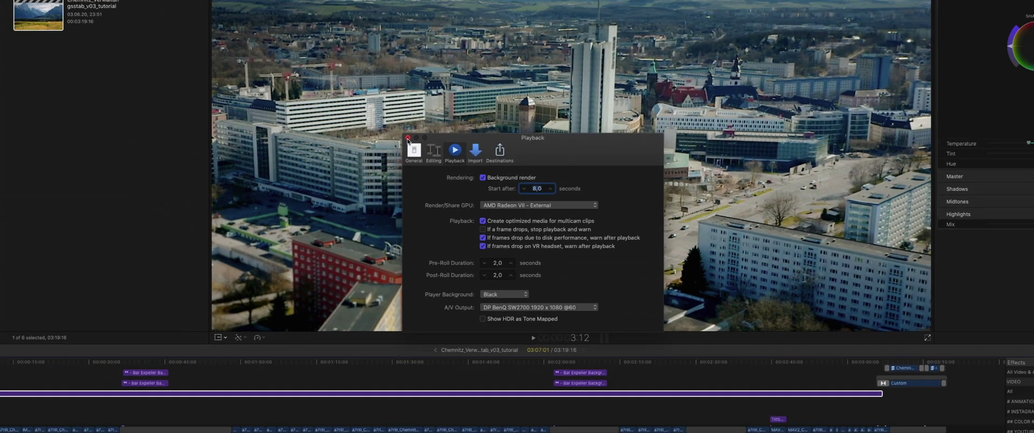
click(364, 97)
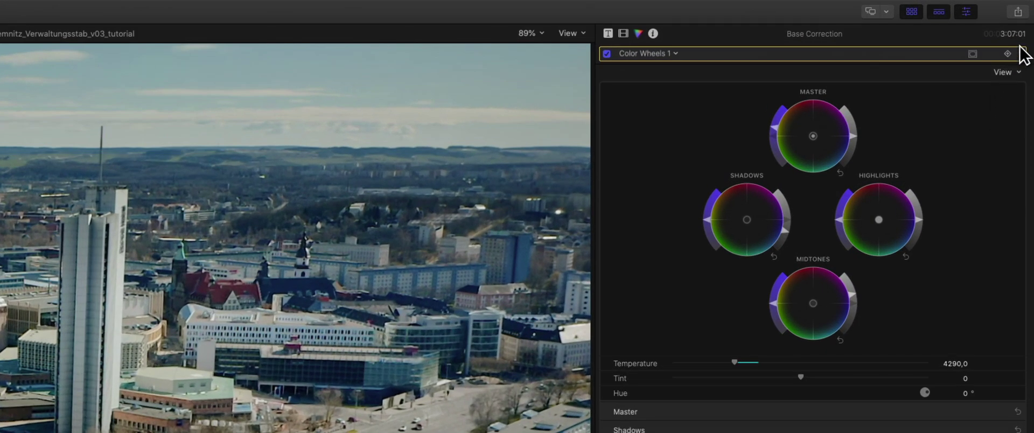
Set up a Master File export that keeps the source Apple ProRes 422 HQ video codec
click(1021, 15)
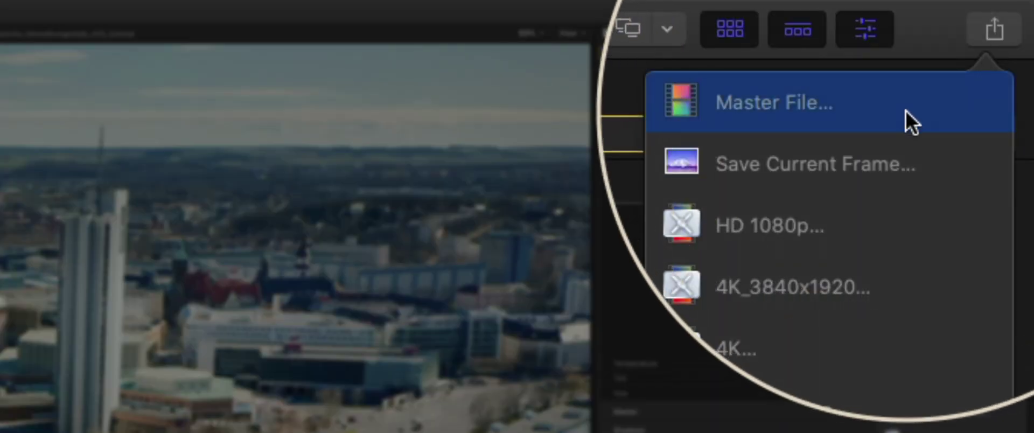
click(906, 111)
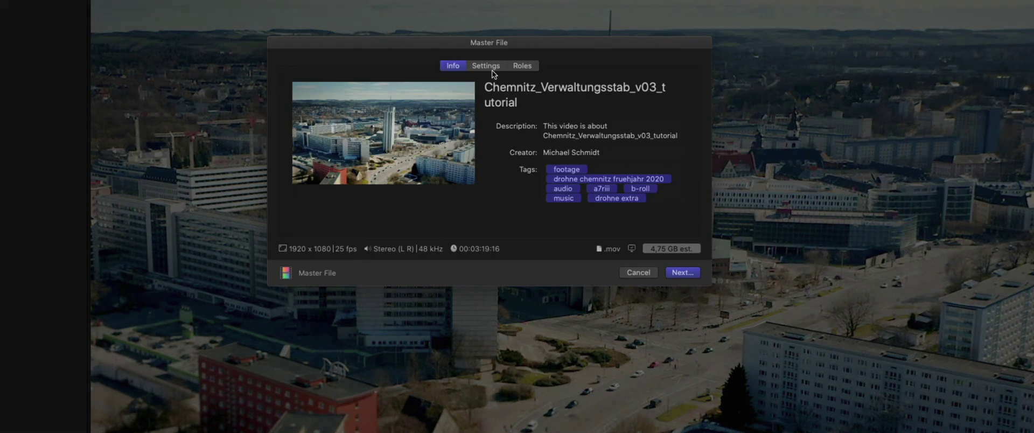
click(495, 69)
click(583, 131)
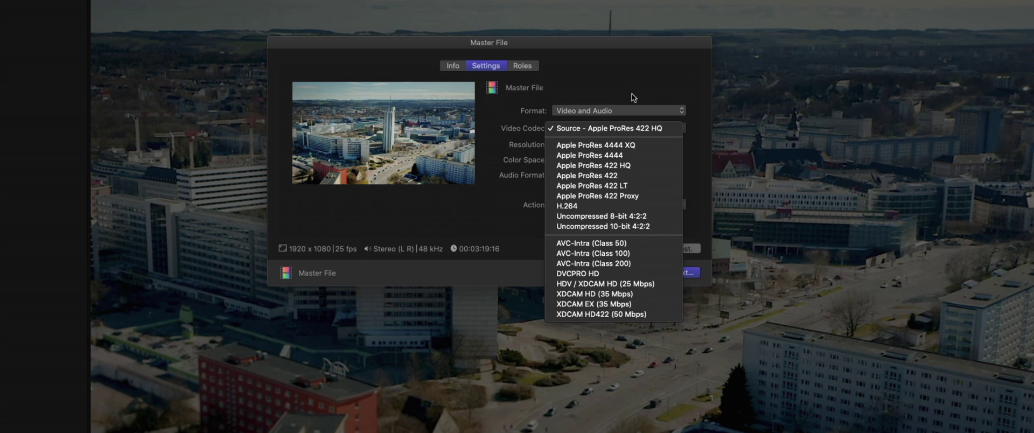
click(590, 72)
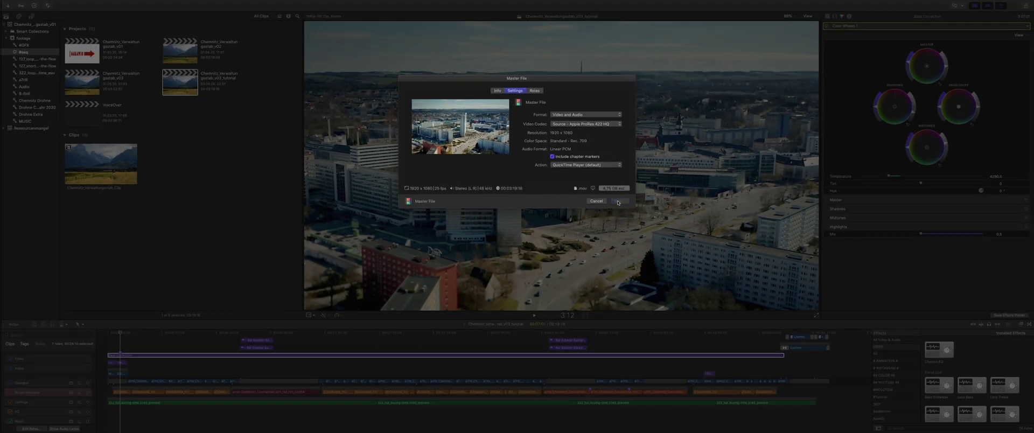
Save the Chemnitz_Verwaltungsstab_v03_tutorial master file to the chosen folder and start exporting
click(683, 272)
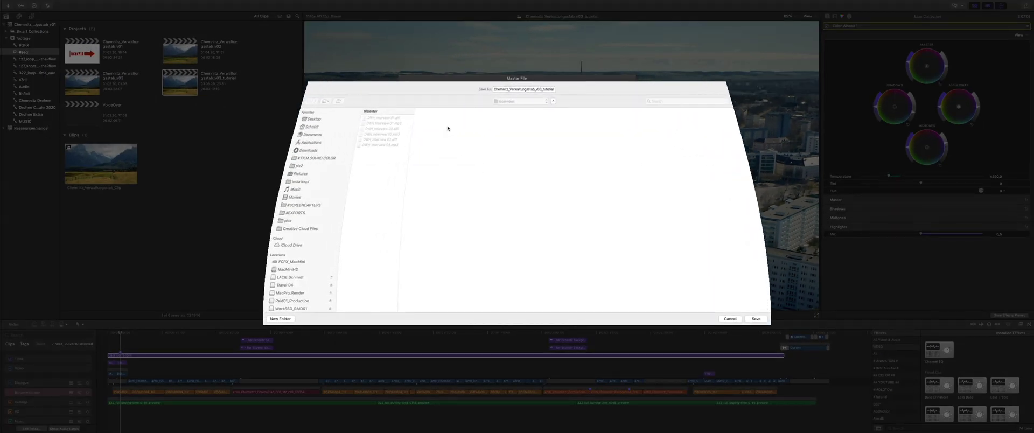
click(755, 319)
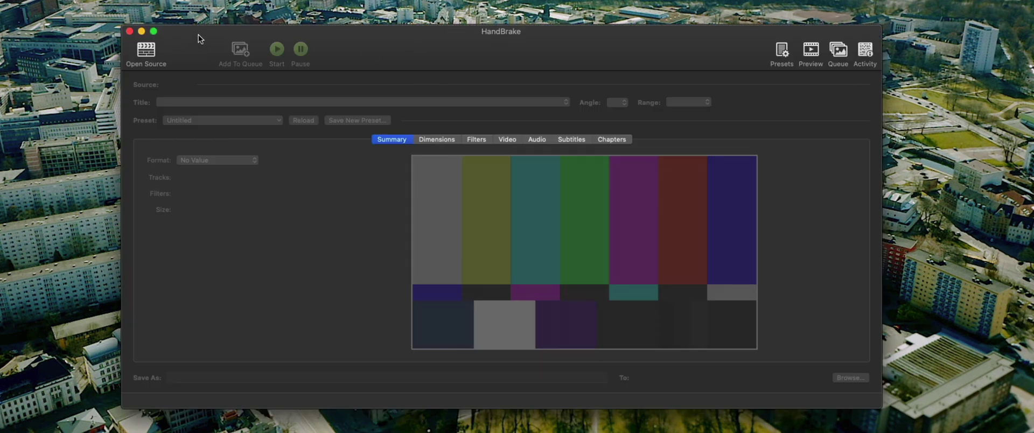
Load the exported Chemnitz_Verwaltungsstab_v03_tutorial.mov as HandBrake's source video
drag(198, 35, 189, 34)
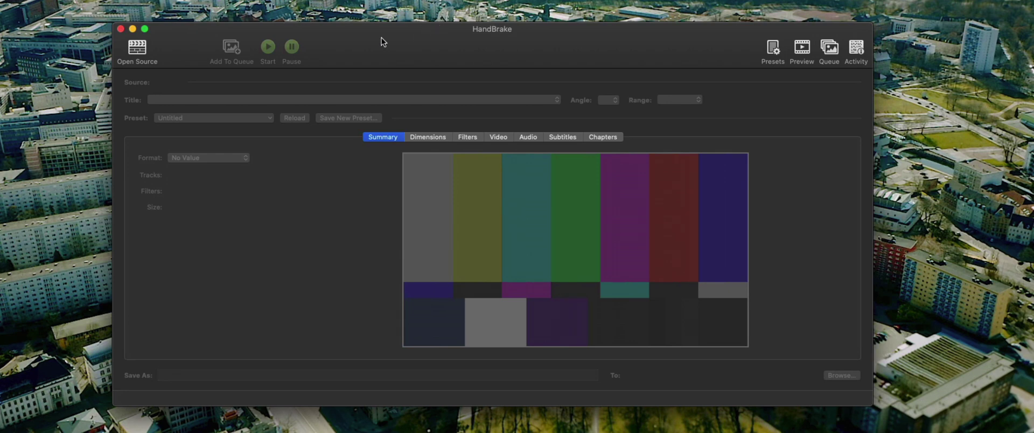
click(135, 47)
click(342, 130)
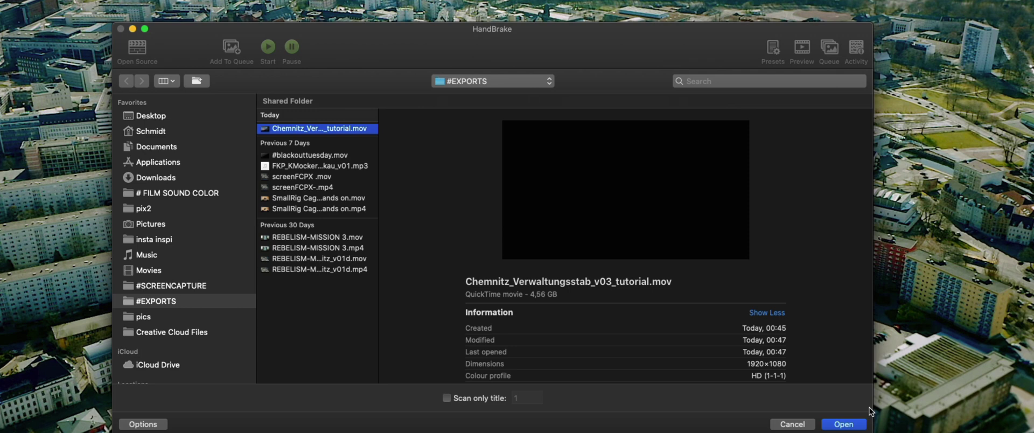
click(844, 424)
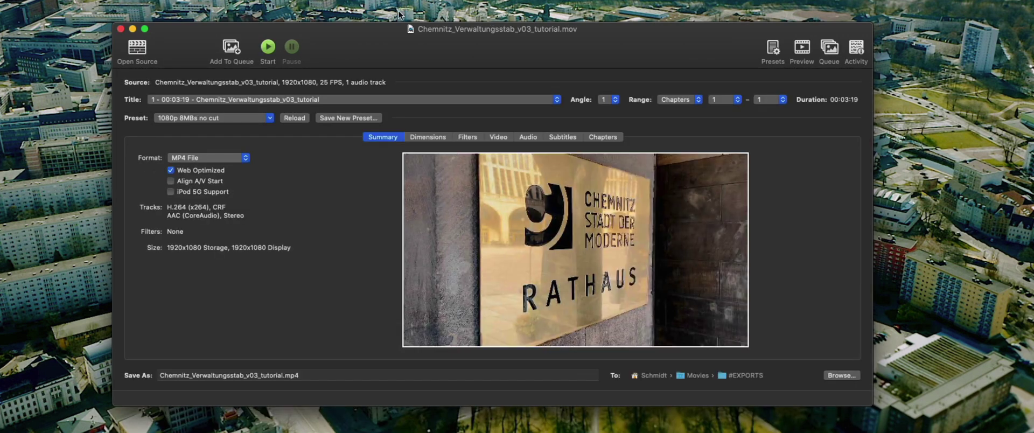
Browse the Web and Production presets, keeping My Presets > 1080p 8MBs no cut selected
click(198, 118)
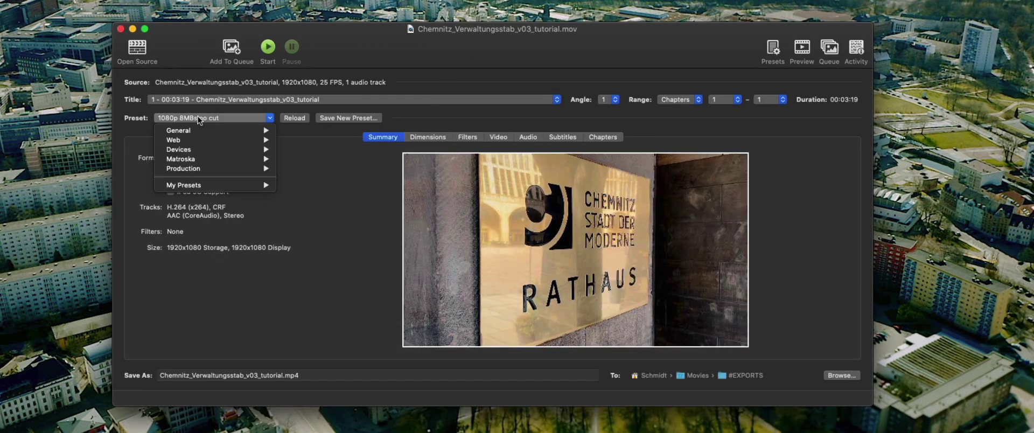
mouse_move(249, 130)
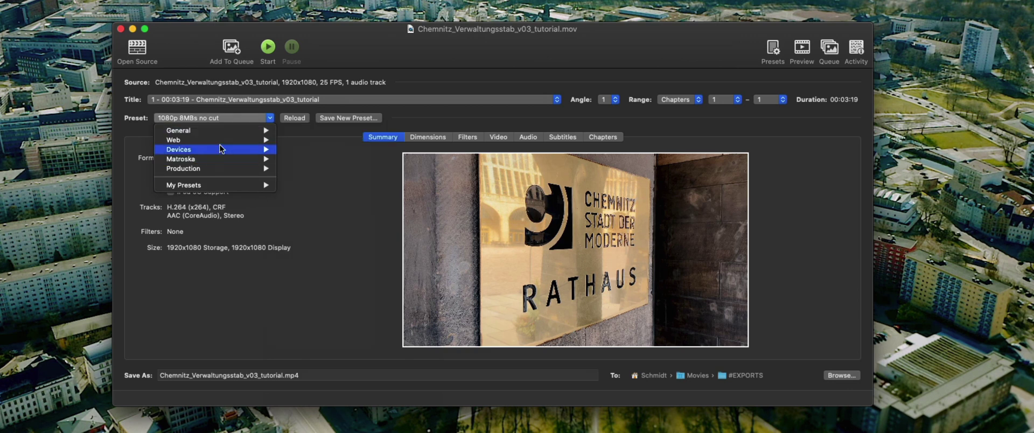
mouse_move(219, 140)
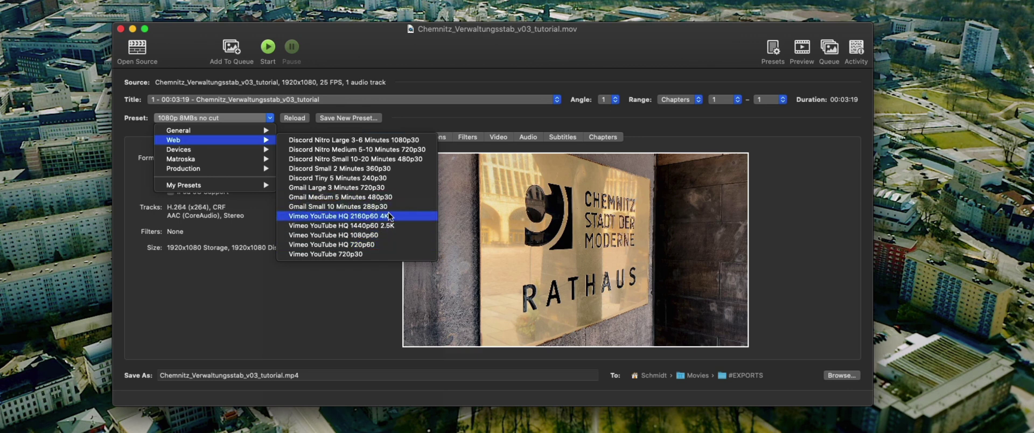
mouse_move(222, 170)
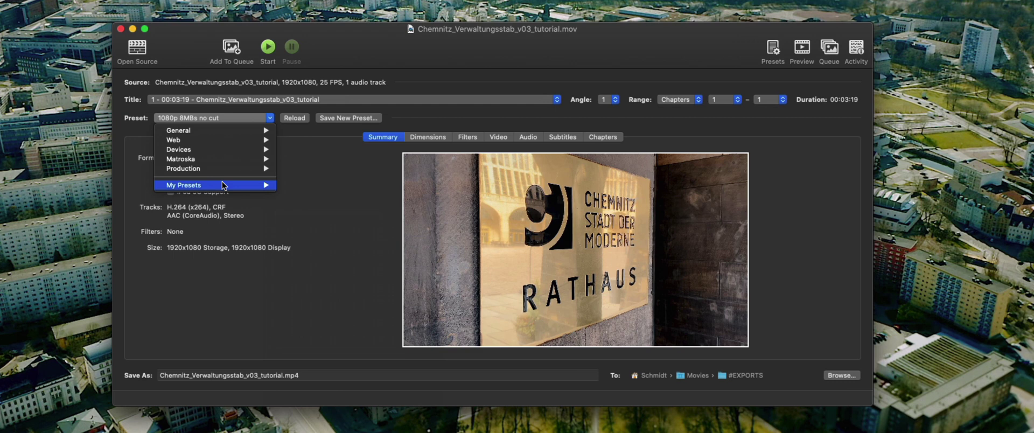
mouse_move(240, 185)
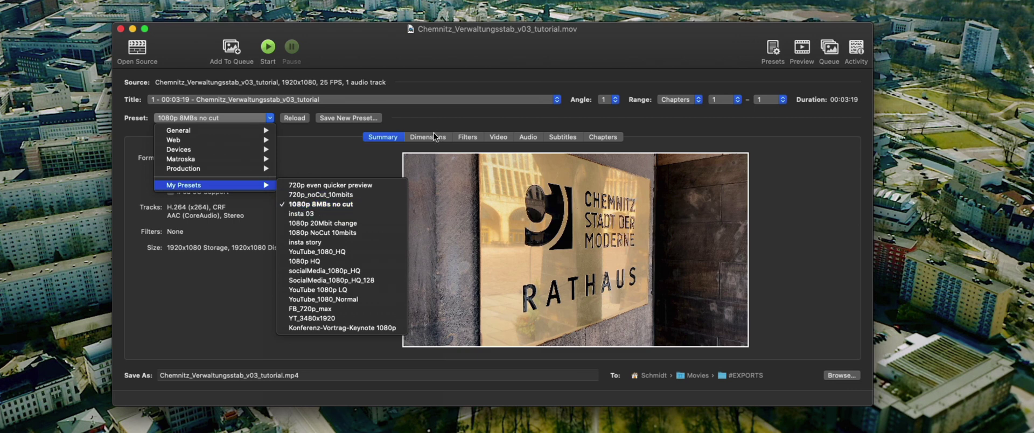
click(429, 51)
mouse_move(429, 51)
mouse_down()
mouse_move(473, 54)
mouse_move(427, 54)
mouse_up()
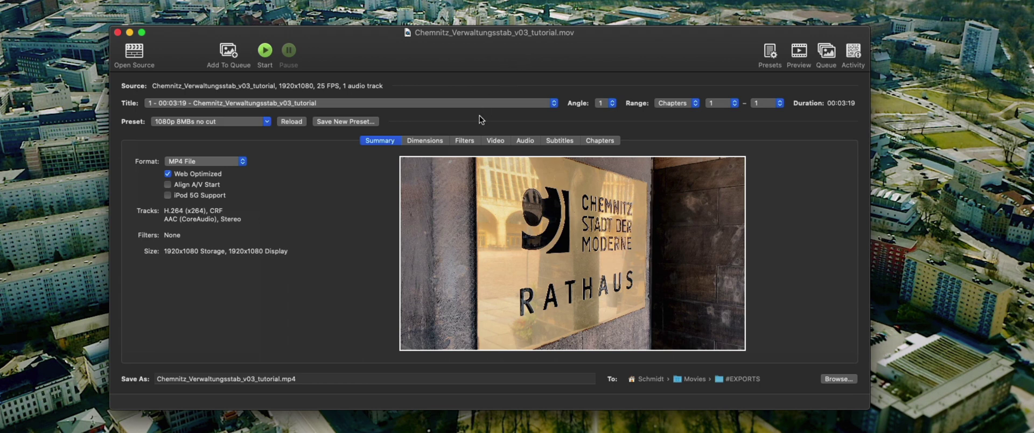
Check the H.264 video settings: 8000 kbps average bitrate with 2-pass encoding
click(491, 142)
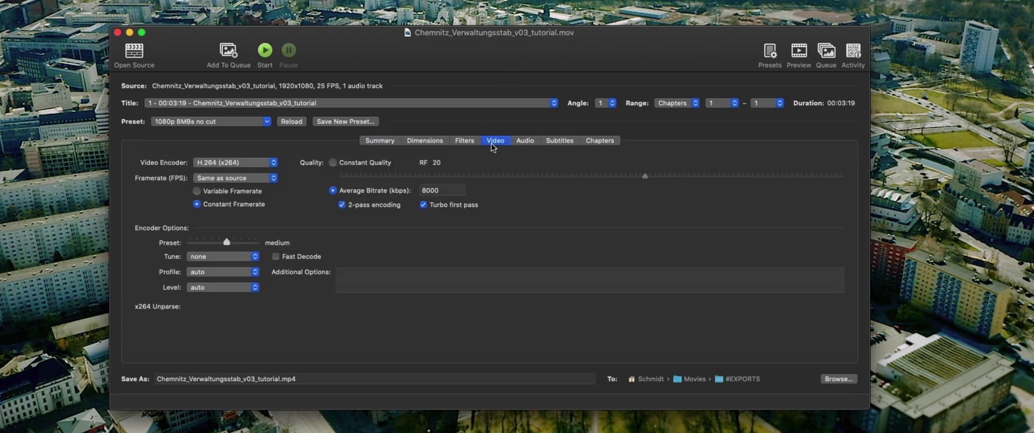
double_click(438, 190)
Review the audio tracks, start the tutorial MP4 encode, and watch its progress in the Queue
drag(466, 49, 465, 111)
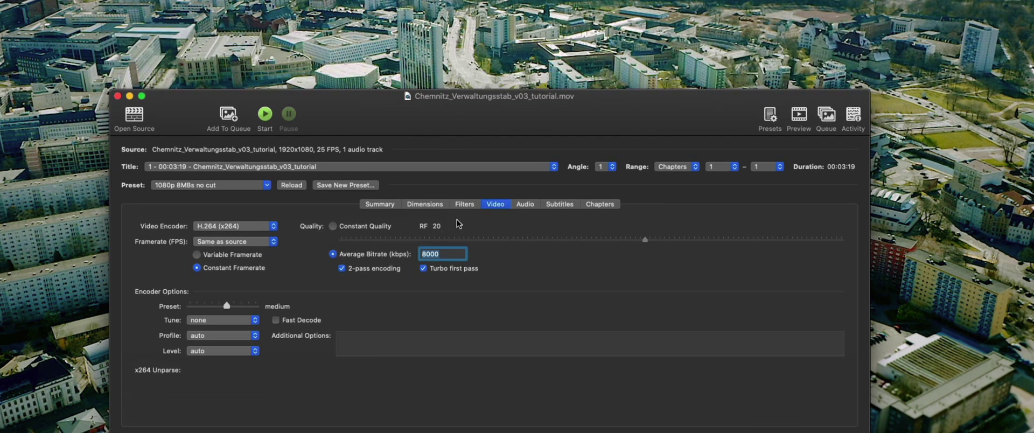
click(532, 204)
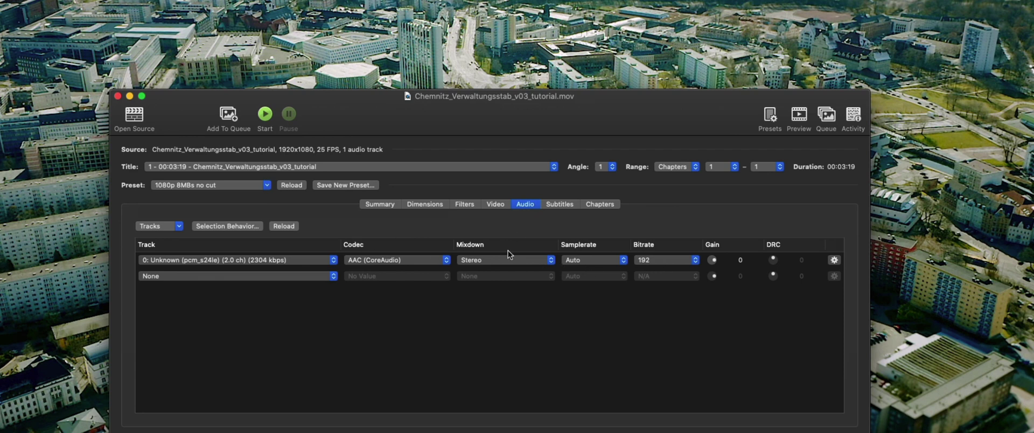
click(276, 118)
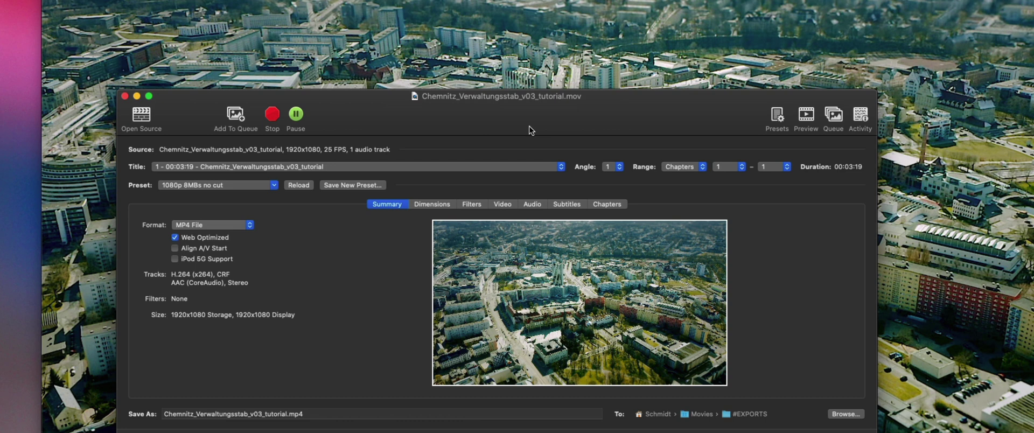
click(833, 113)
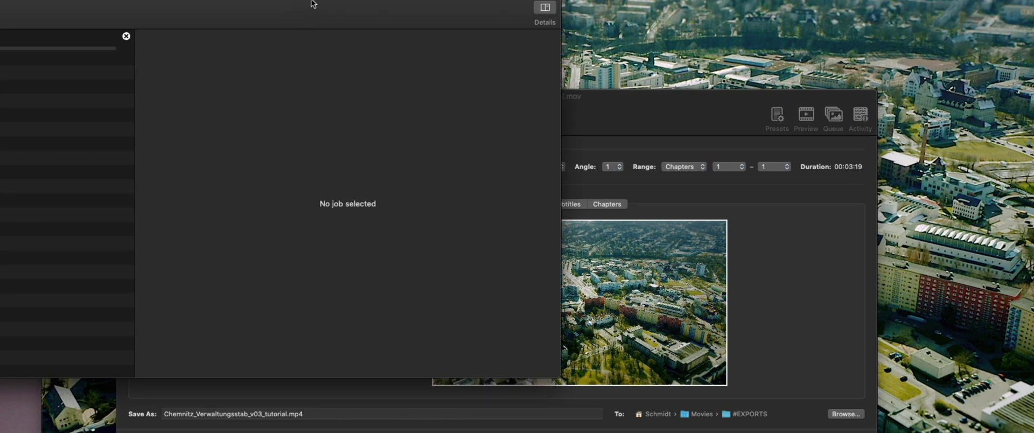
drag(311, 2, 697, 21)
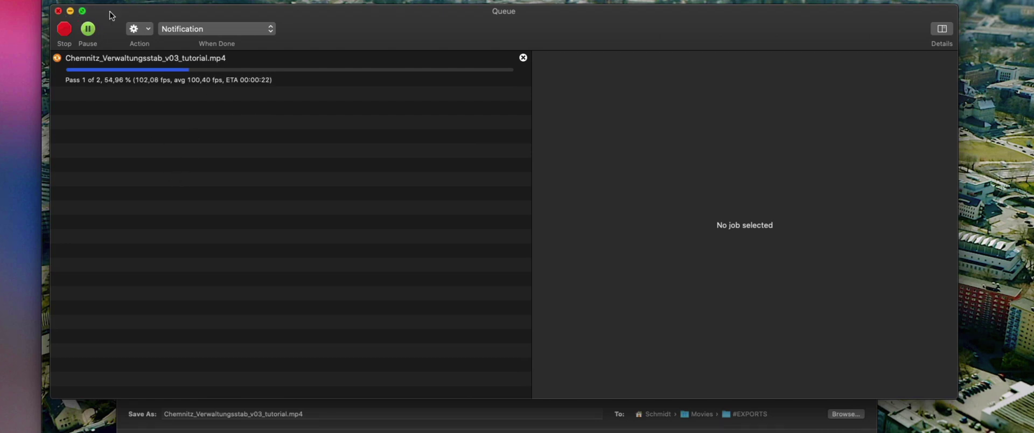
drag(637, 48, 754, 215)
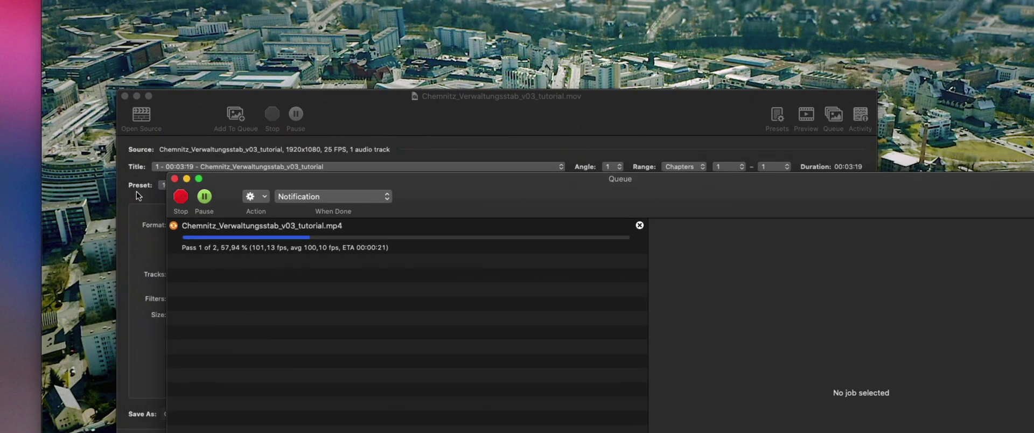
Load screenFCPX .mov with the unchanged preset and add it as a second queued job
click(175, 179)
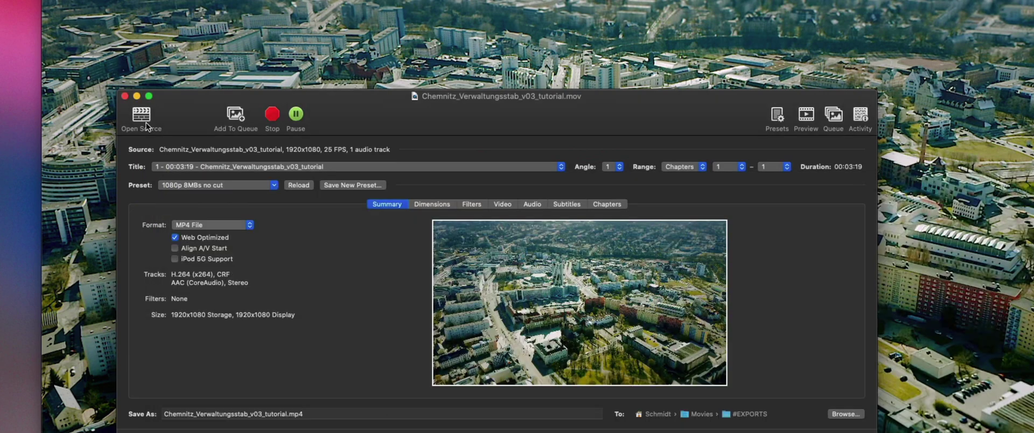
click(152, 132)
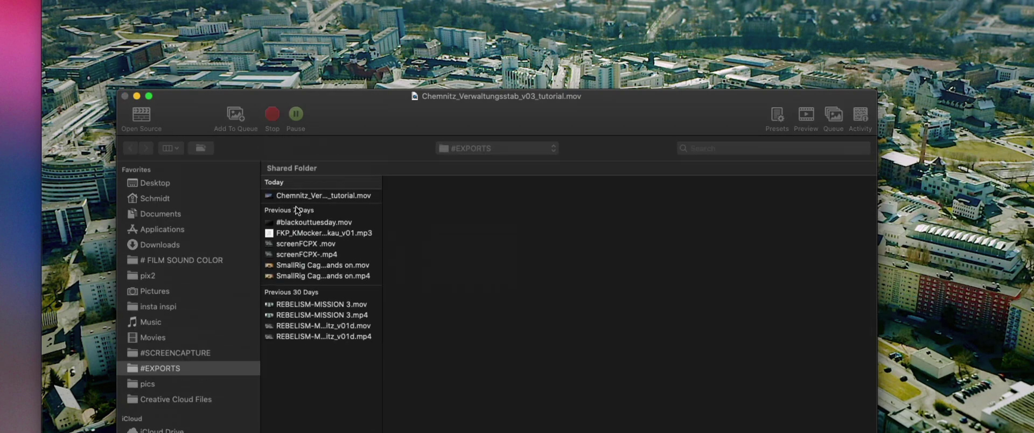
double_click(306, 244)
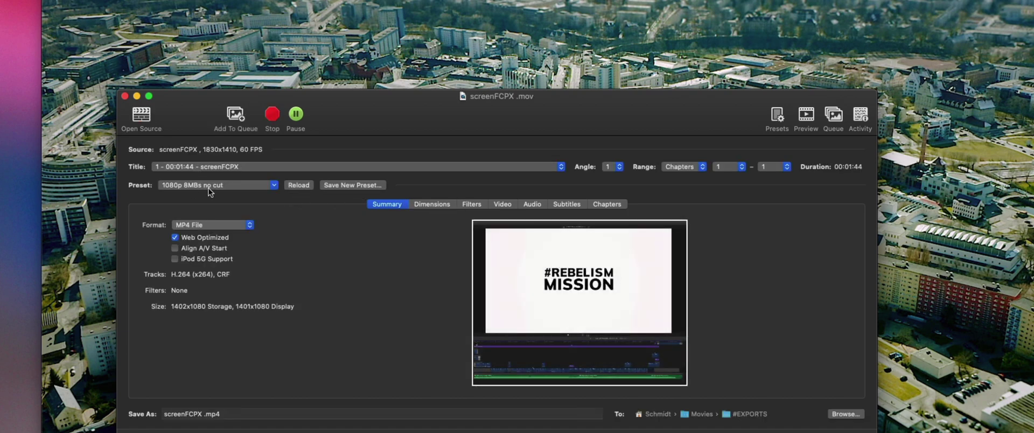
click(208, 188)
click(545, 128)
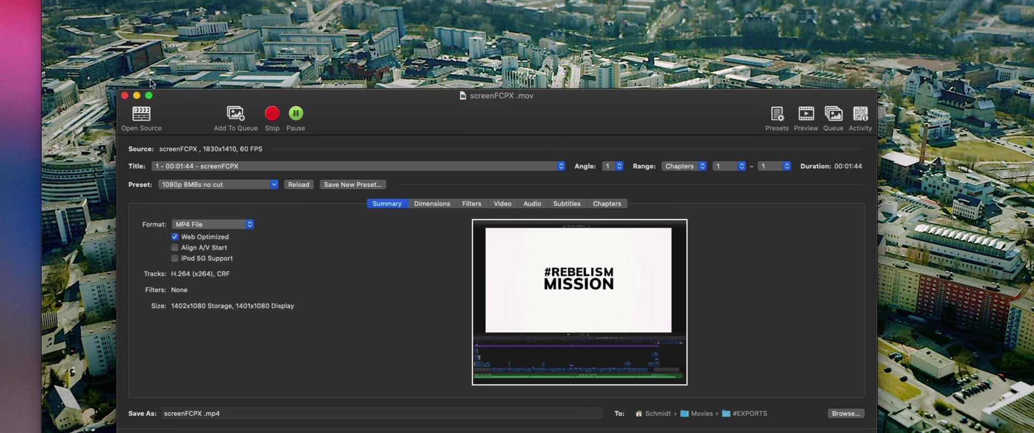
click(230, 112)
click(832, 116)
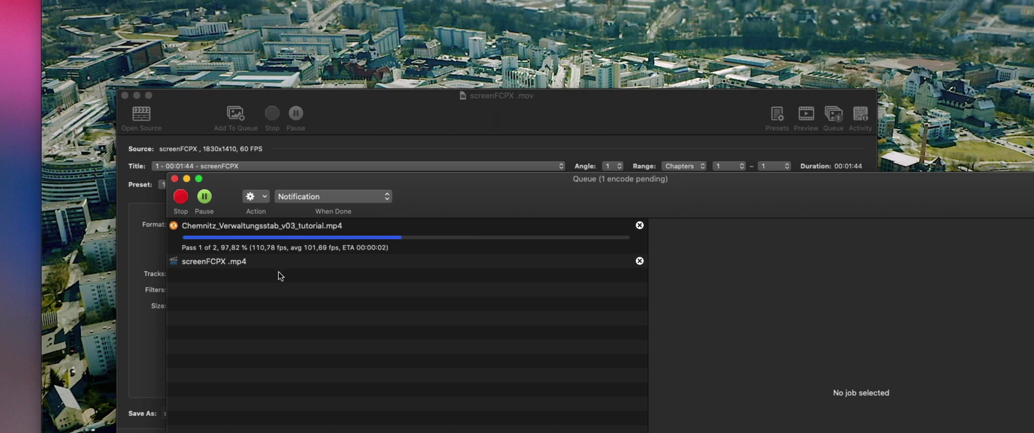
View the Summary of the pending screenFCPX .mp4 job in the queue
click(259, 264)
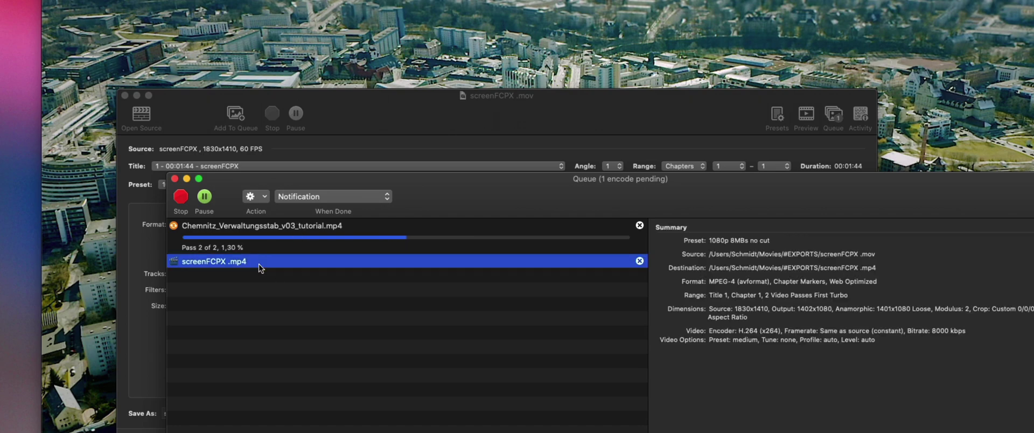